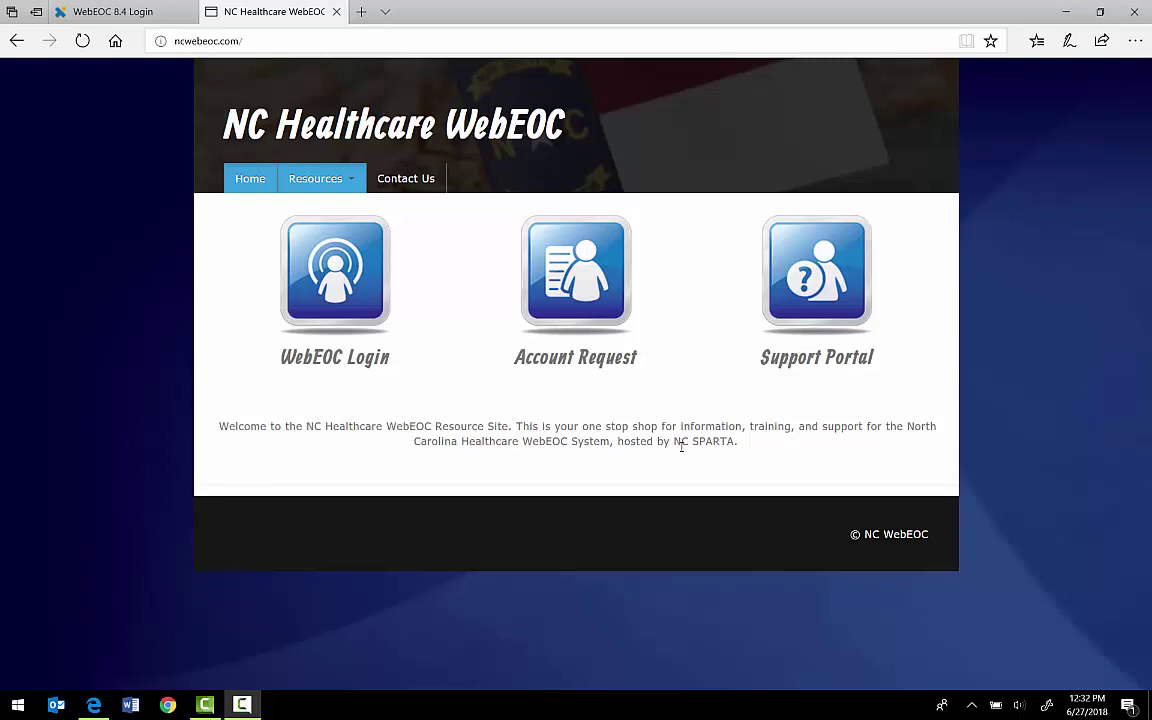
- Open the WebEOC login page and log in with the account's username and password
{"action": "left_click", "coordinate": [333, 295]}
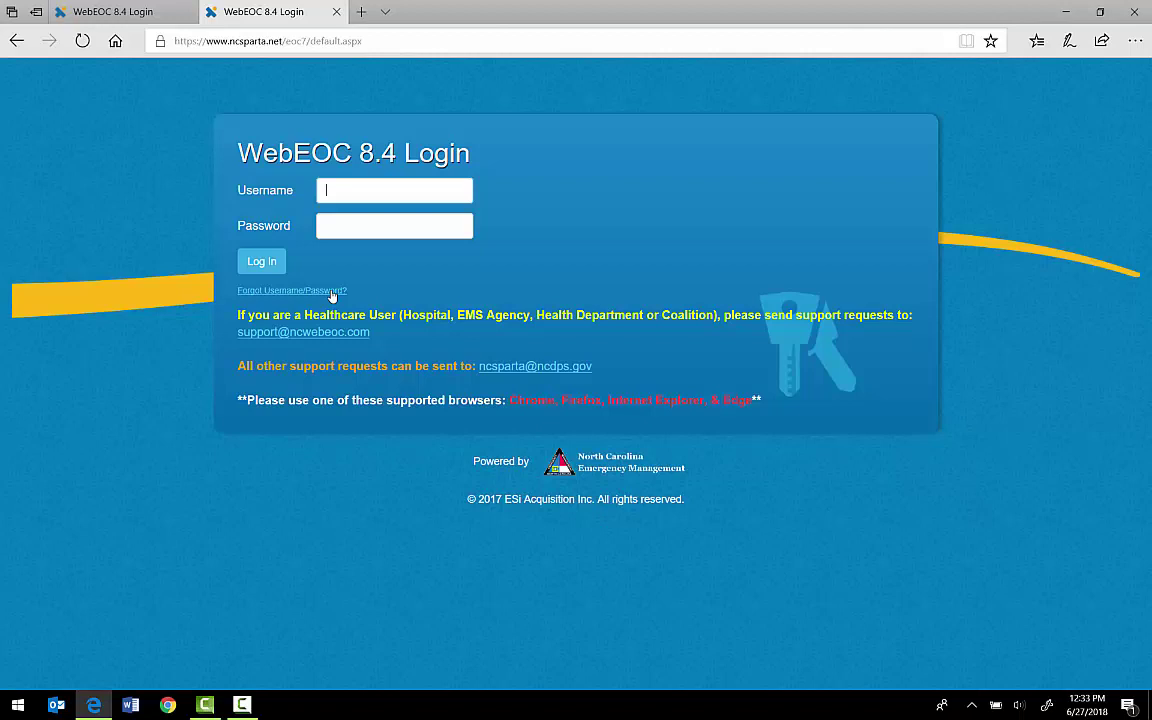
{"action": "type", "text": "John.Doe"}
{"action": "key", "text": "Tab"}
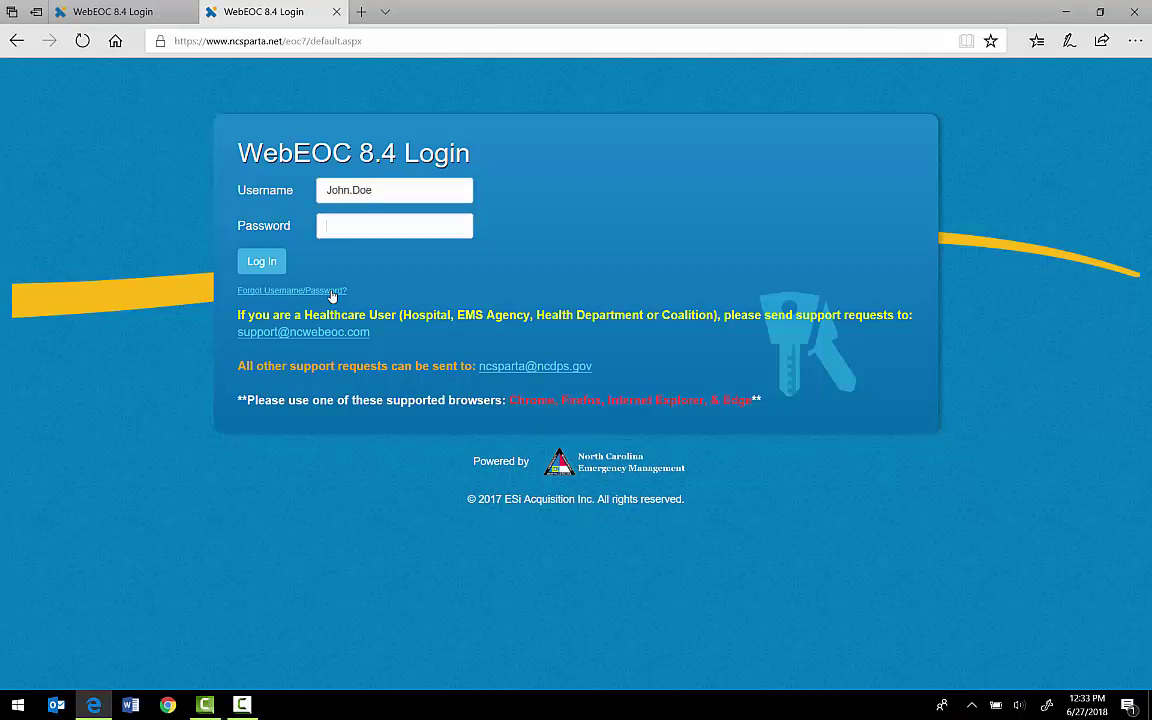
{"action": "type", "text": "**********"}
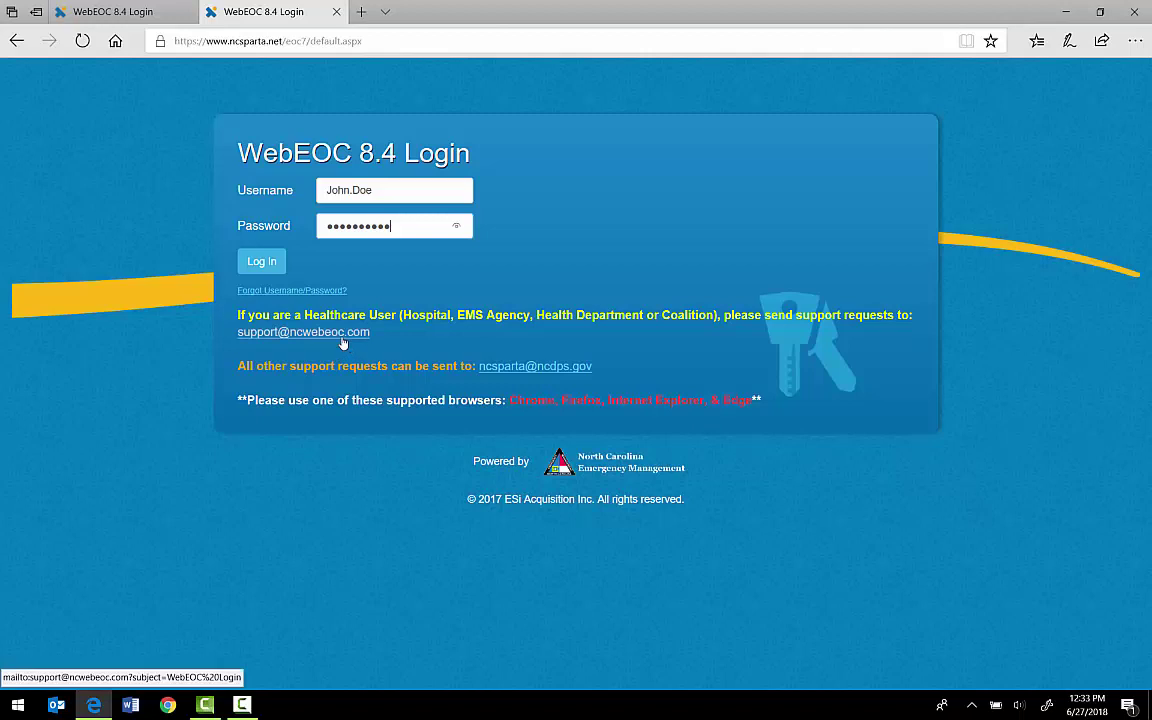
{"action": "left_click", "coordinate": [262, 262]}
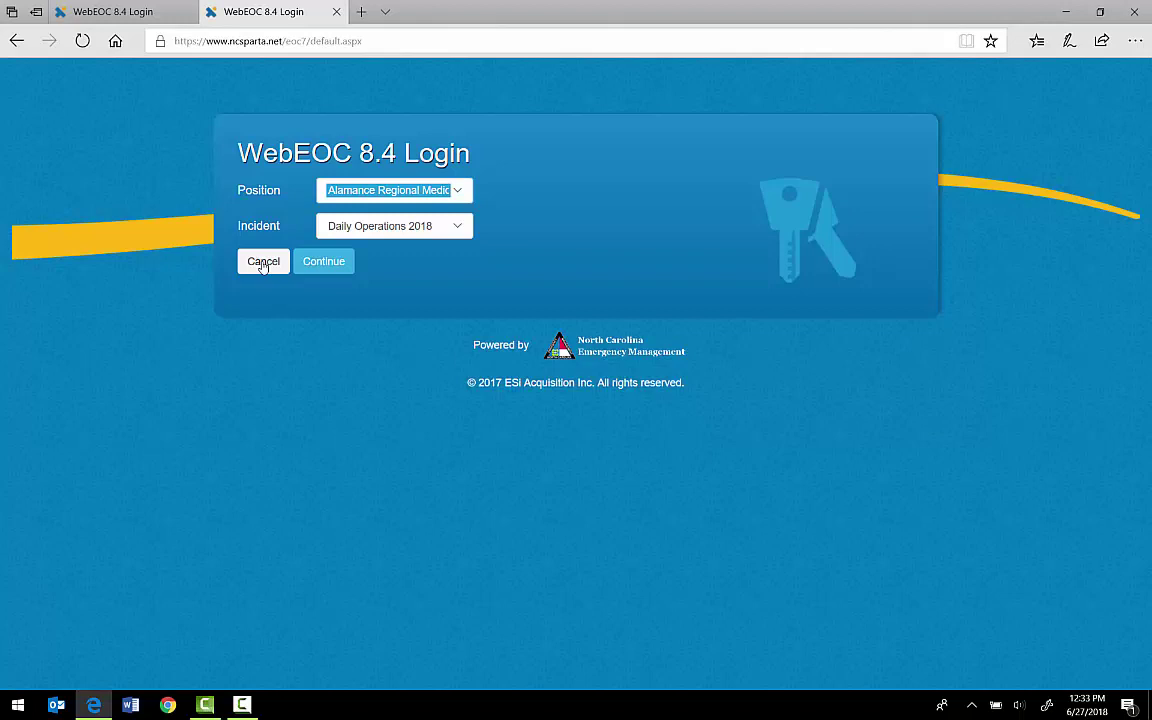
- Choose the Alamance Regional Medical Center position and the Healthcare Training incident, and continue into WebEOC
{"action": "left_click", "coordinate": [461, 194]}
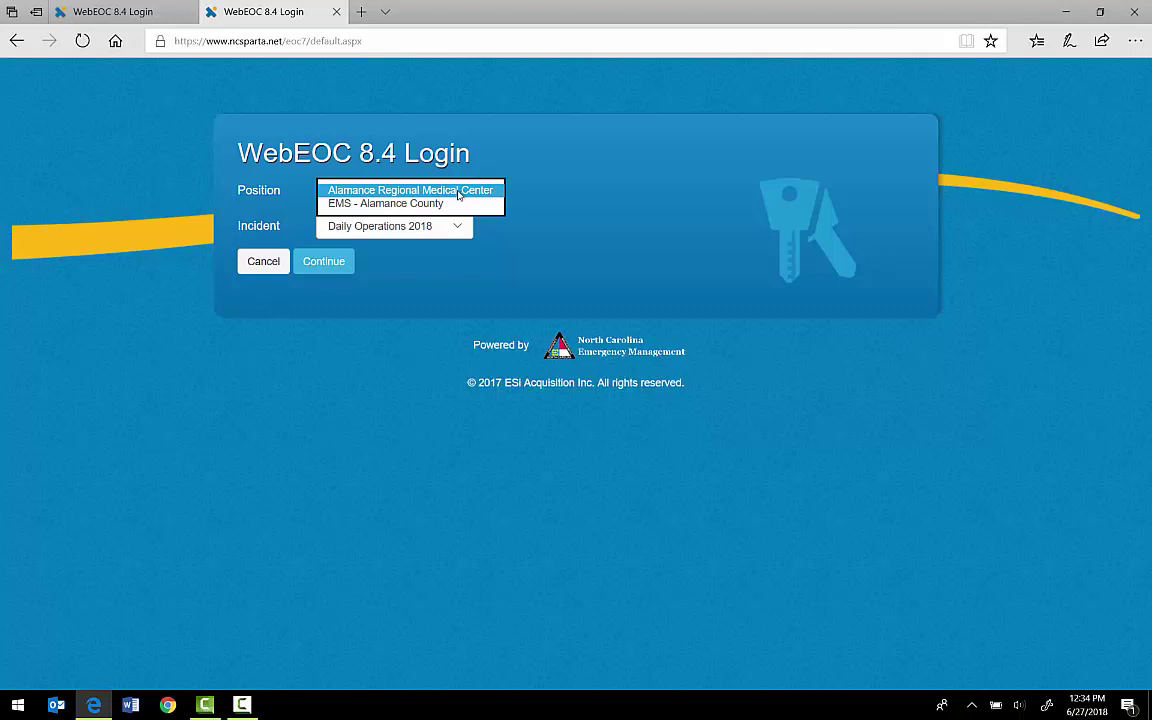
{"action": "left_click", "coordinate": [441, 192]}
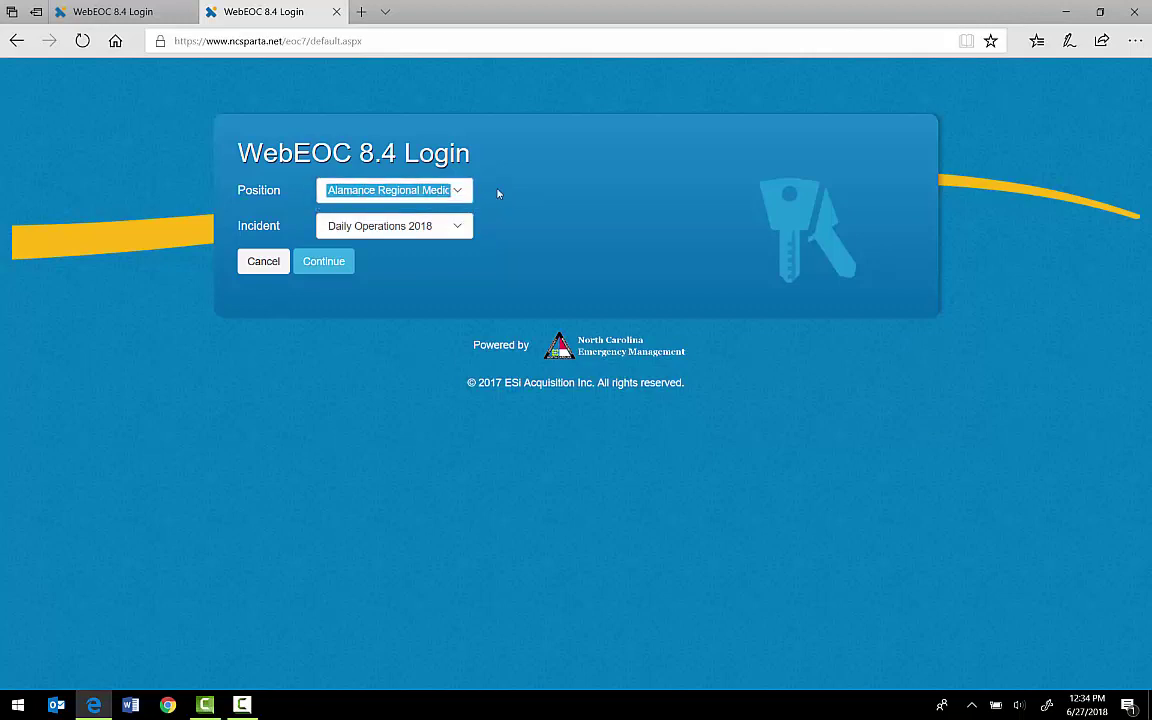
{"action": "left_click", "coordinate": [459, 230]}
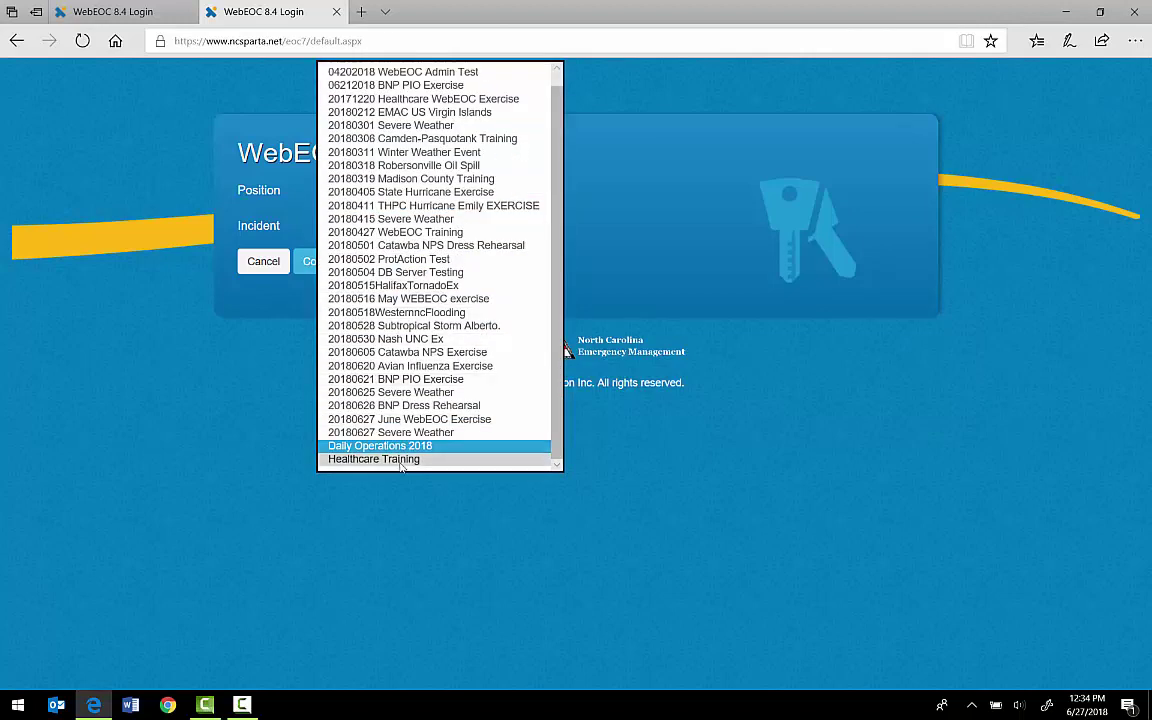
{"action": "left_click", "coordinate": [401, 462]}
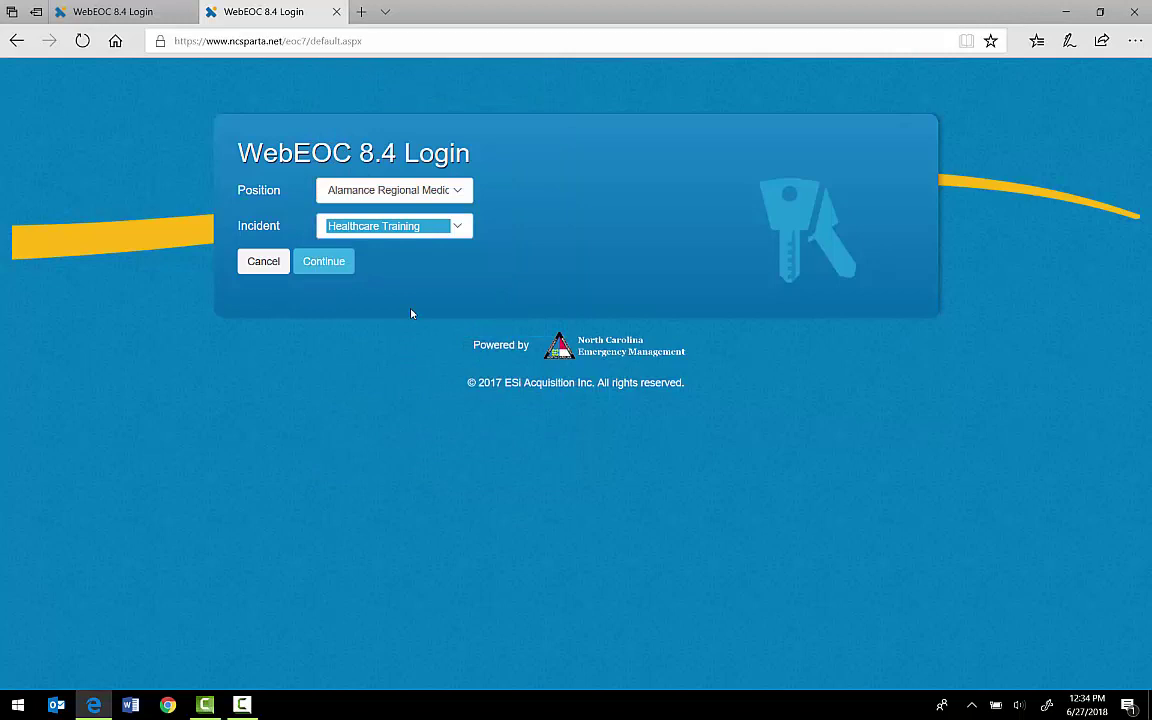
{"action": "left_click", "coordinate": [336, 273]}
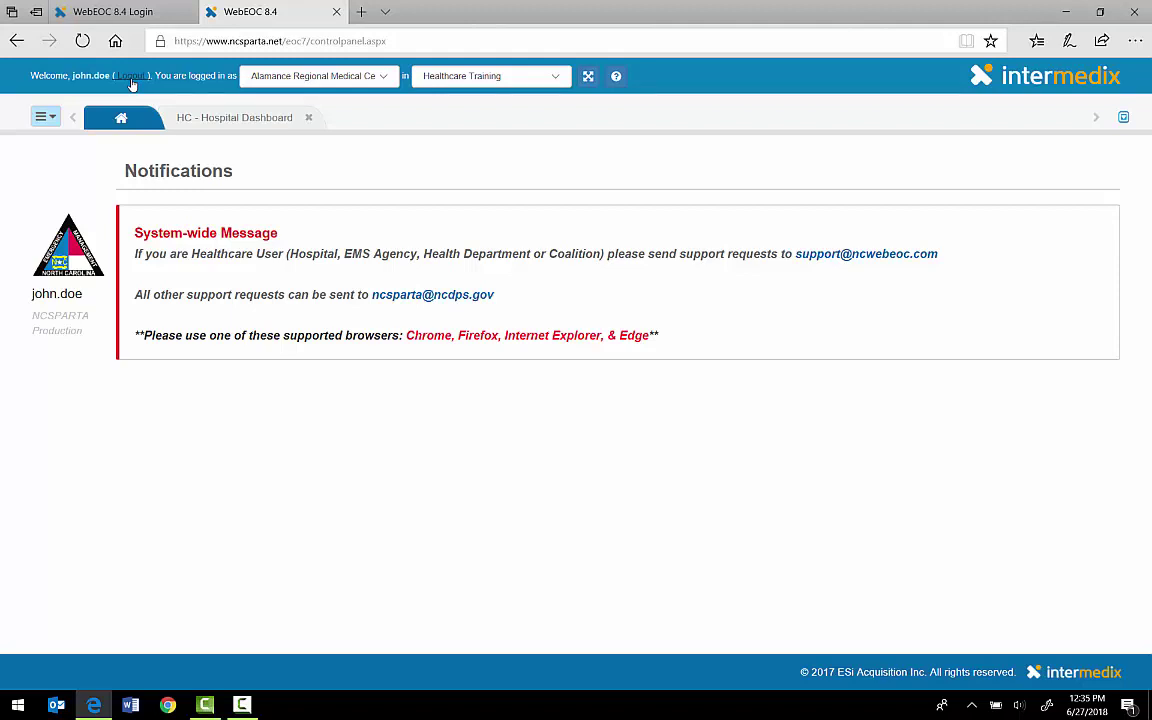
- Review the positions and incidents available for switching, keeping Alamance Regional Medical Center and Healthcare Training selected
{"action": "left_click", "coordinate": [382, 80]}
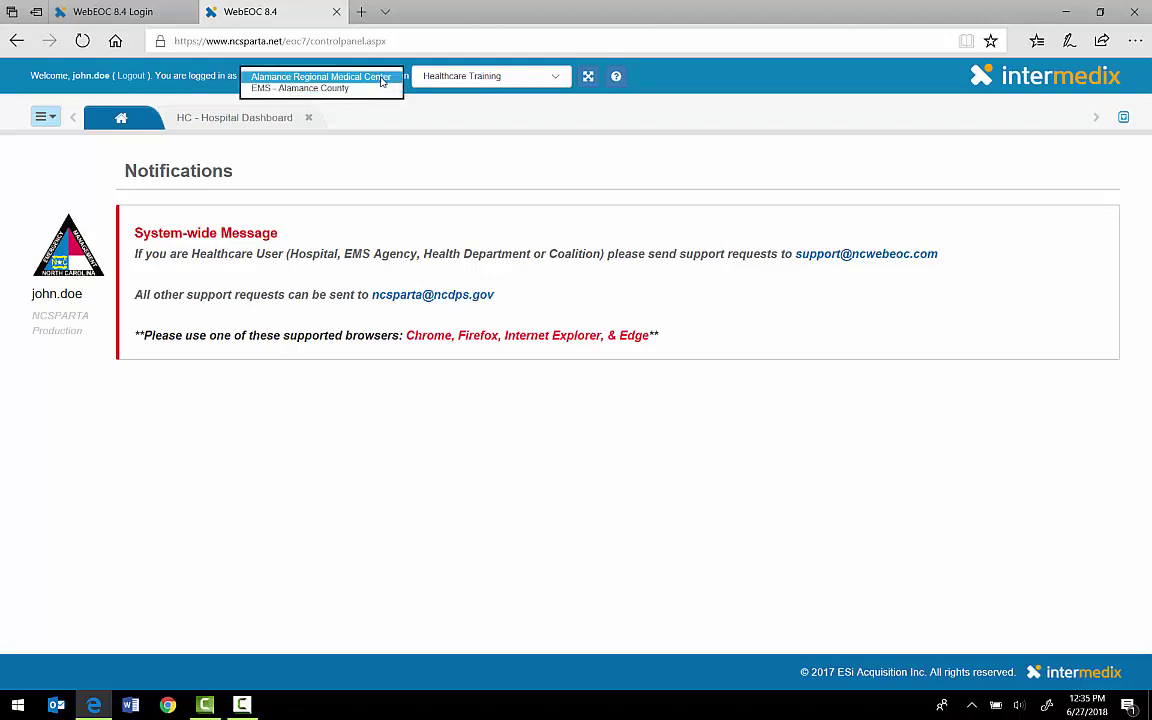
{"action": "left_click", "coordinate": [376, 78]}
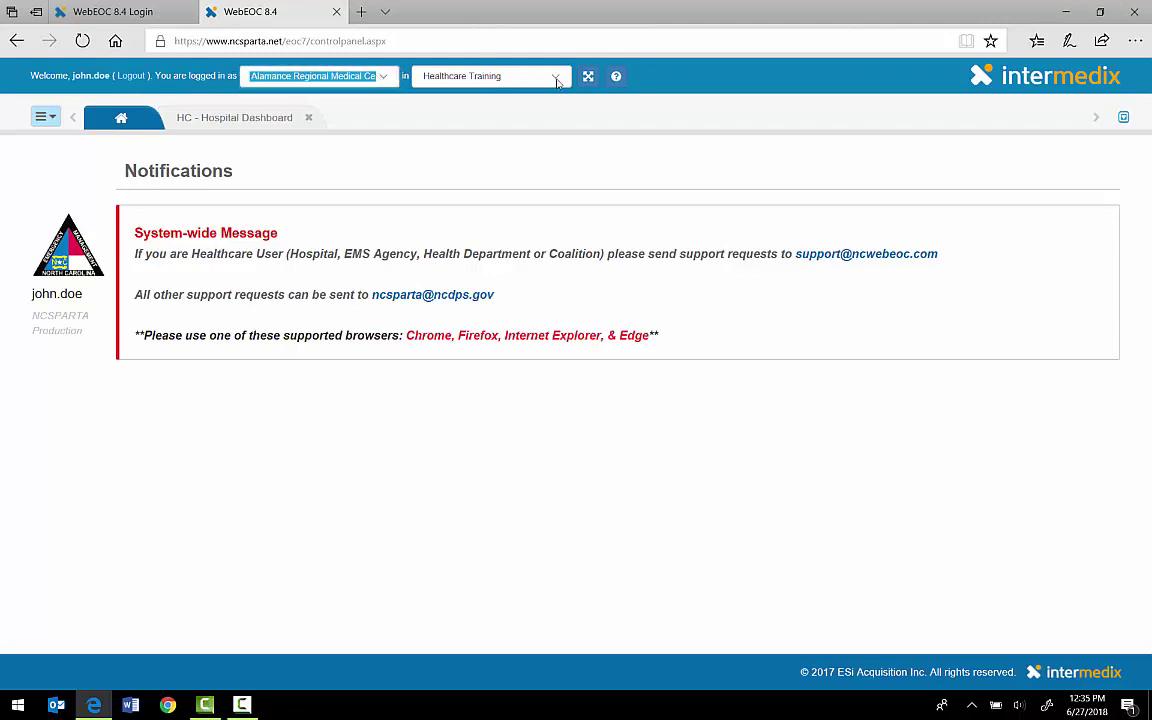
{"action": "left_click", "coordinate": [507, 74]}
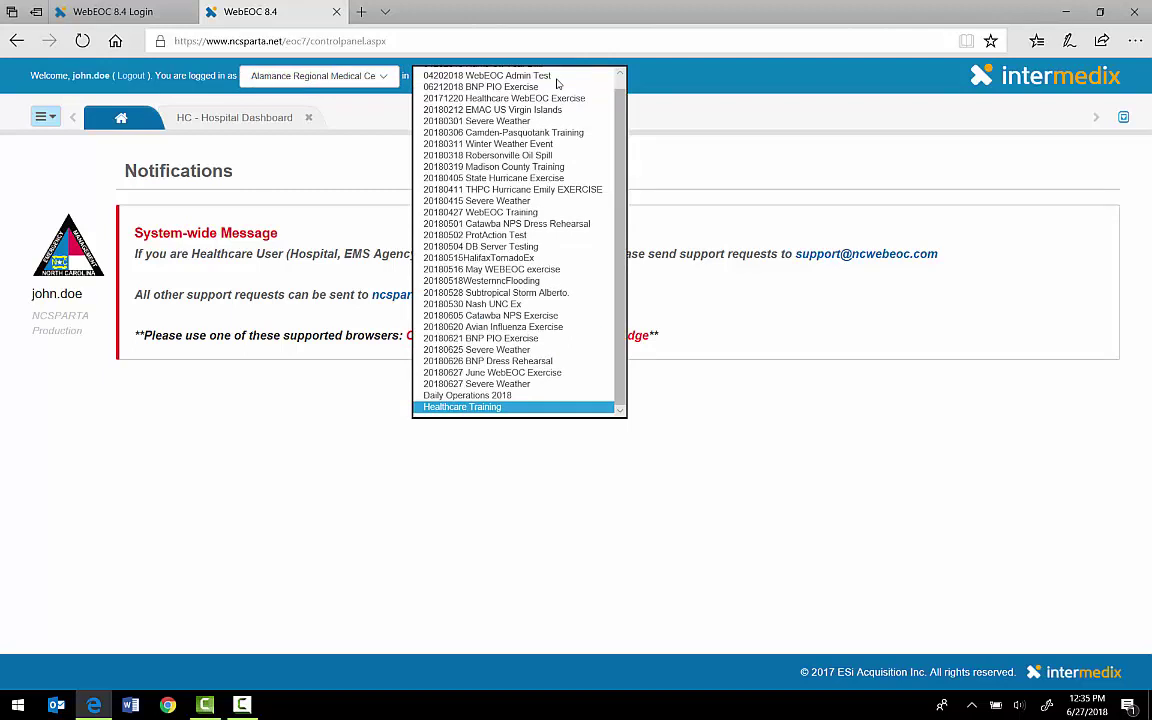
{"action": "left_click", "coordinate": [588, 68]}
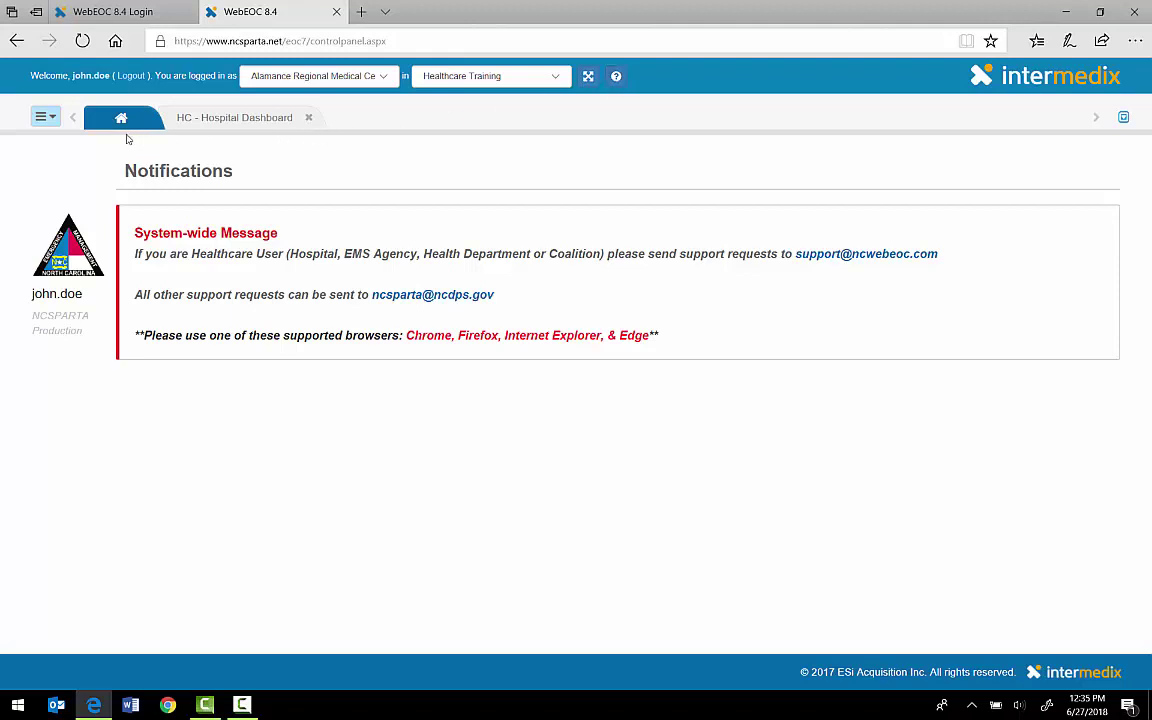
- Open the HC - *Activity Log, HC - After Actions and HC - Calendar boards in separate WebEOC tabs
{"action": "left_click", "coordinate": [46, 118]}
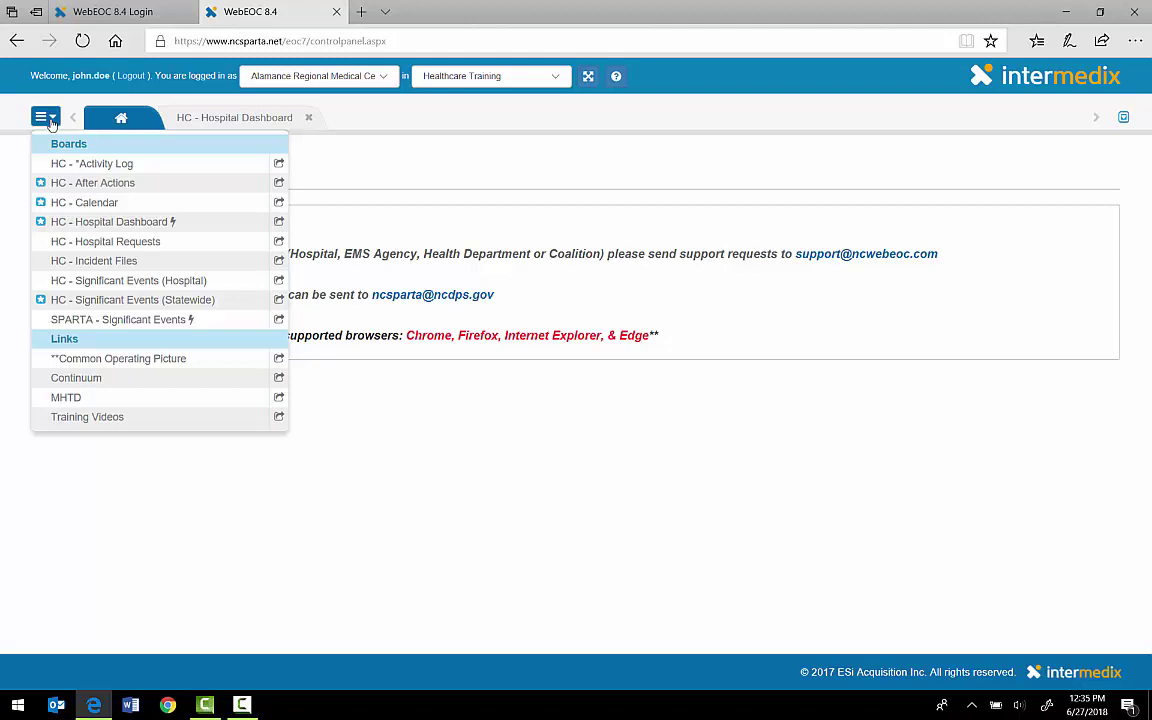
{"action": "left_click", "coordinate": [111, 165]}
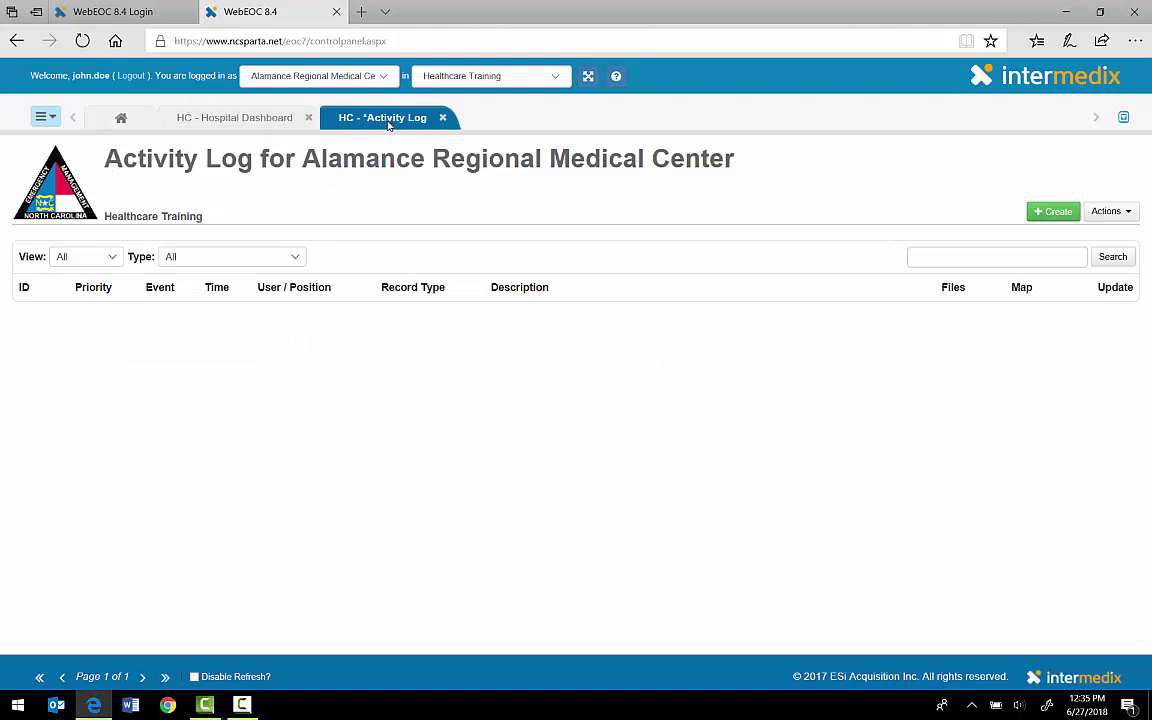
{"action": "left_click", "coordinate": [44, 117]}
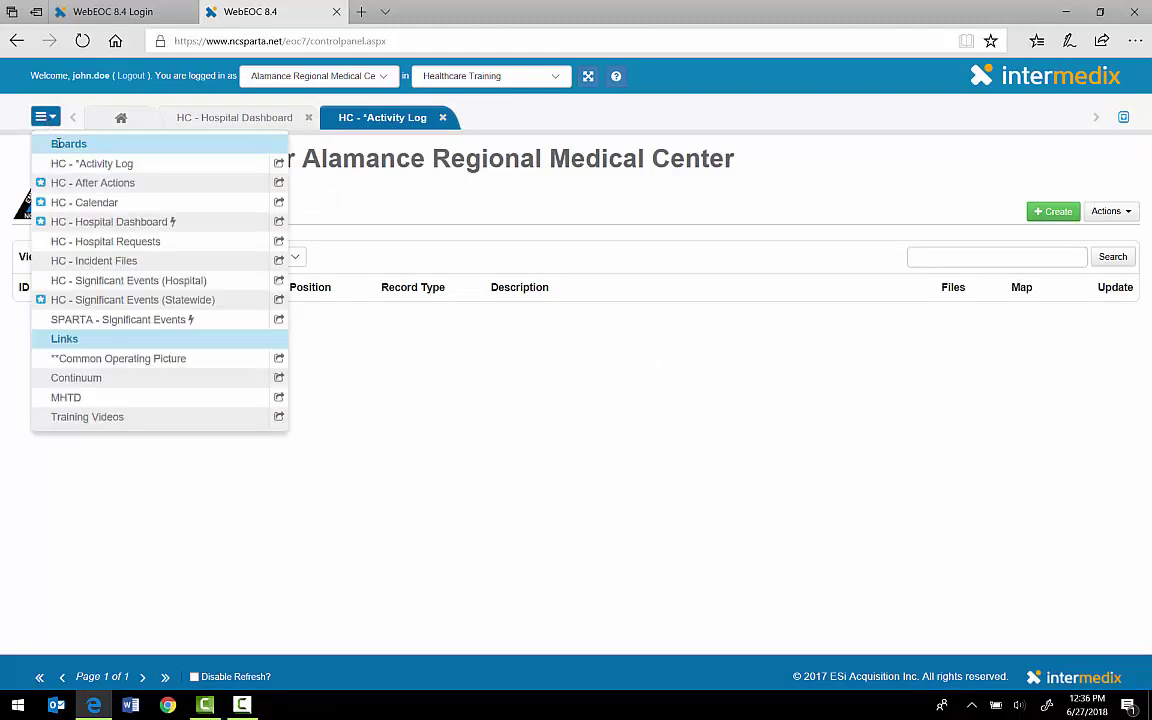
{"action": "left_click", "coordinate": [73, 184]}
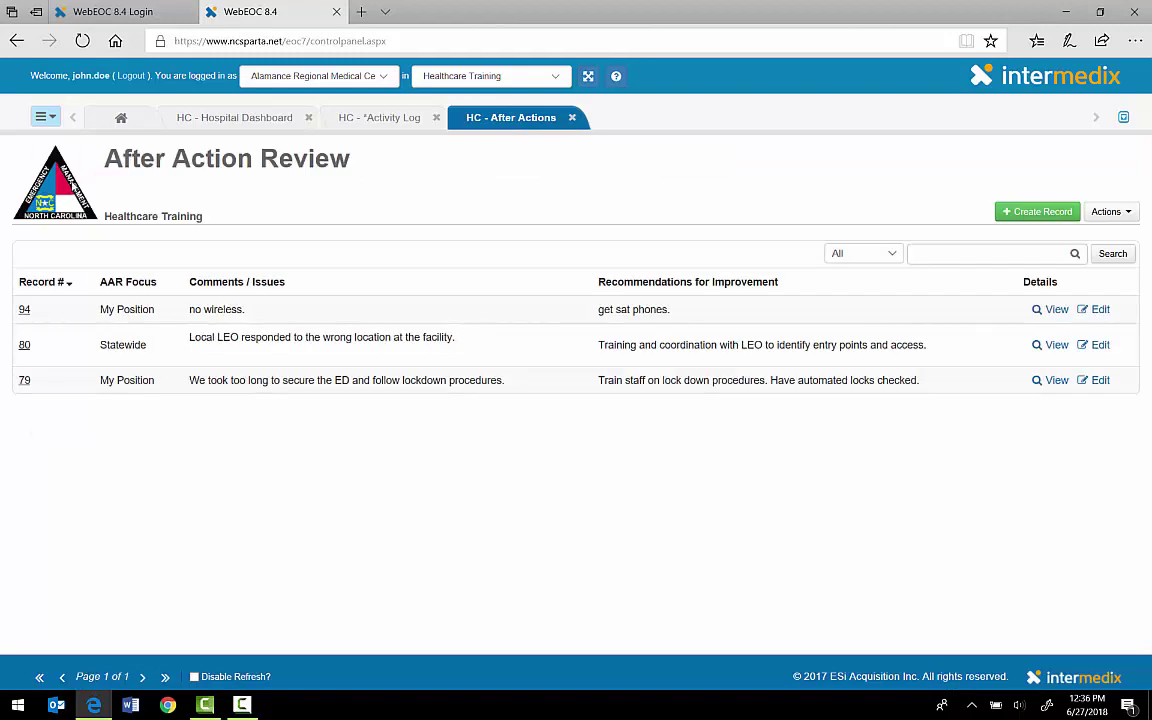
{"action": "left_click", "coordinate": [45, 116]}
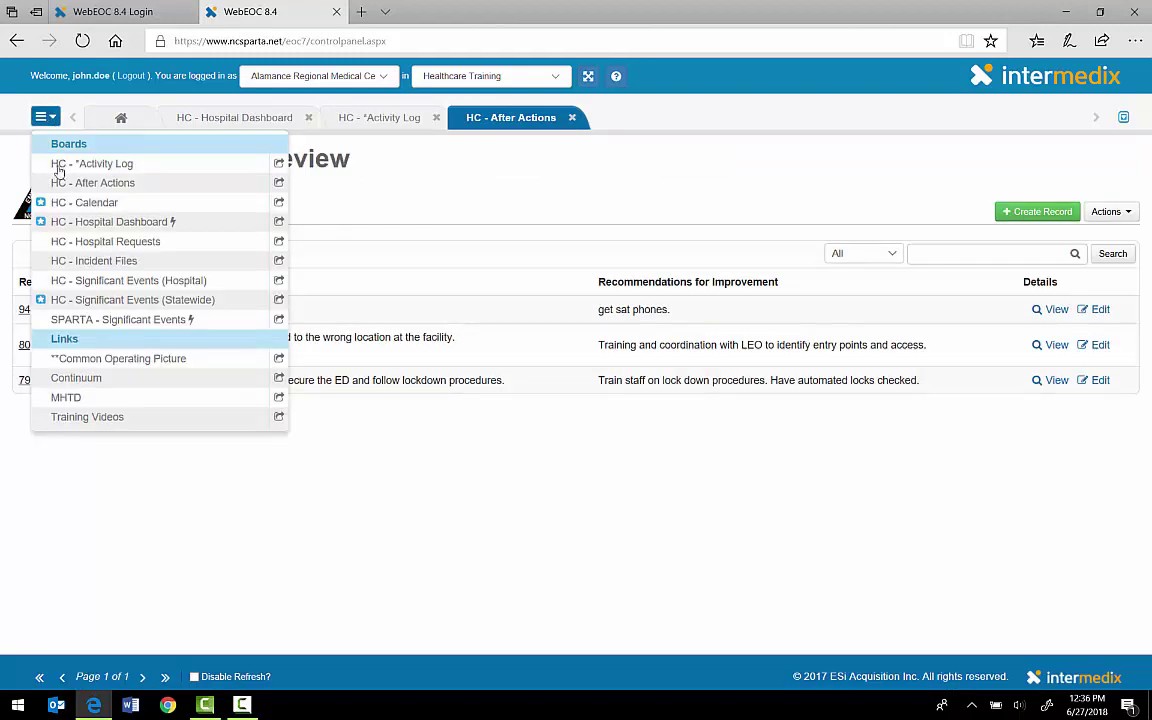
{"action": "left_click", "coordinate": [60, 207]}
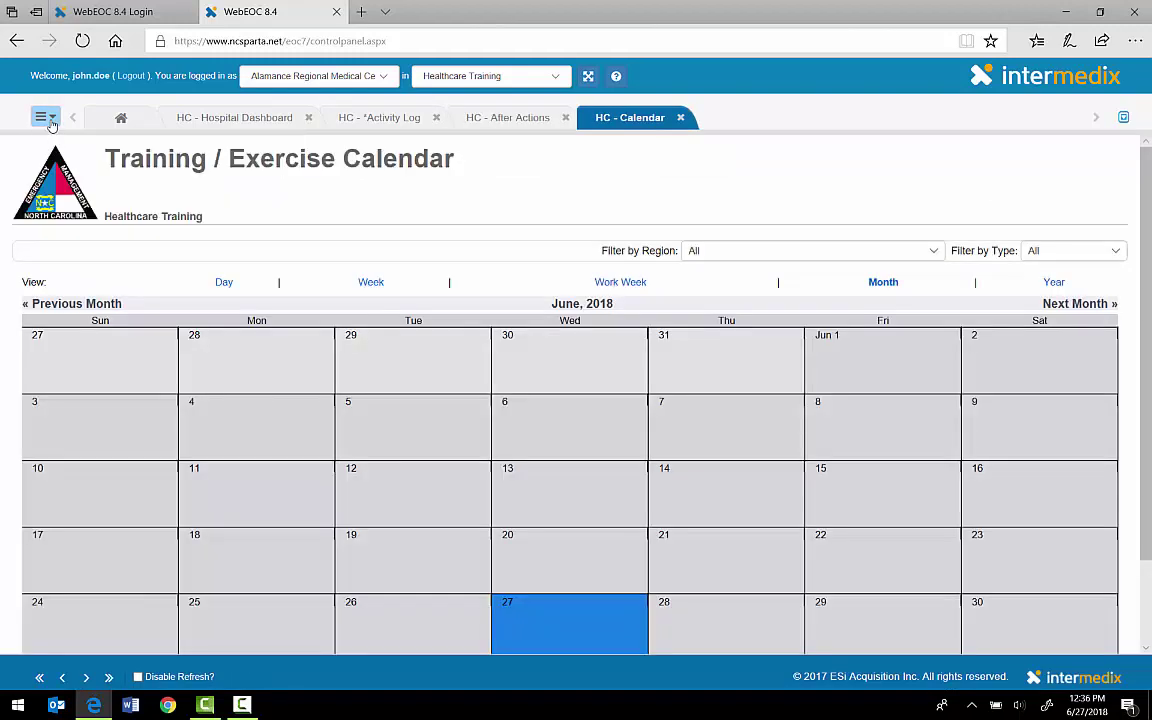
- Show the HC - Hospital Dashboard board and open the HC - Significant Events (Hospital) board
{"action": "left_click", "coordinate": [45, 117]}
{"action": "left_click", "coordinate": [62, 220]}
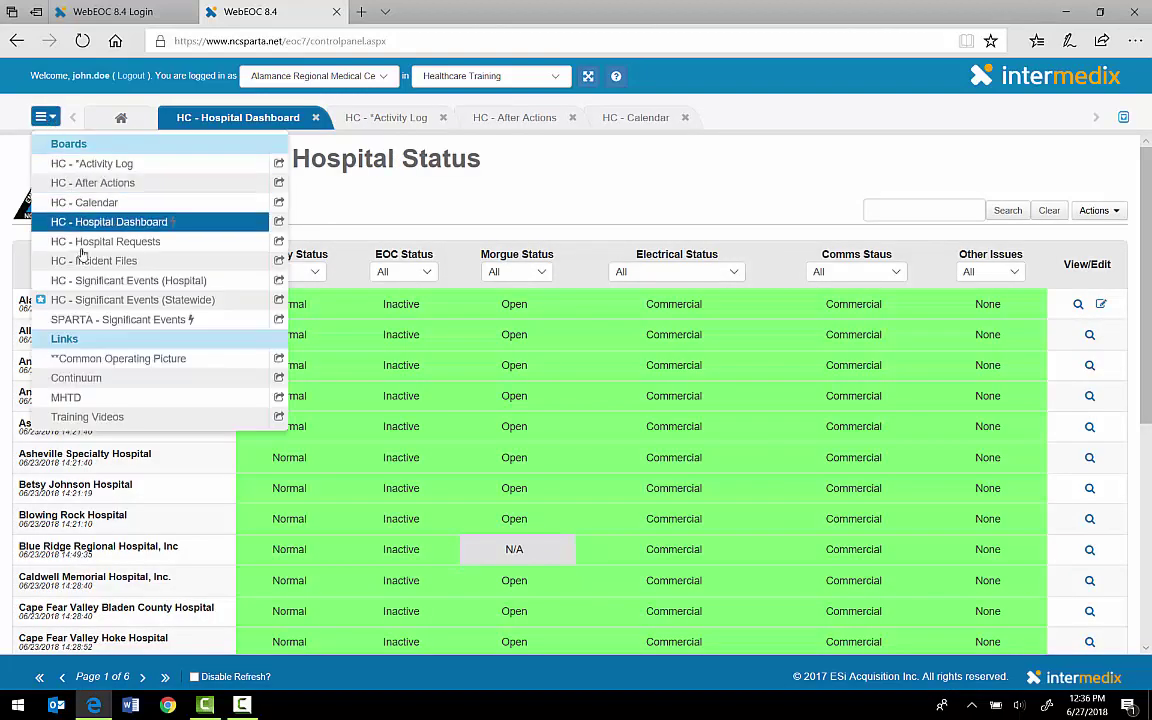
{"action": "left_click", "coordinate": [83, 284]}
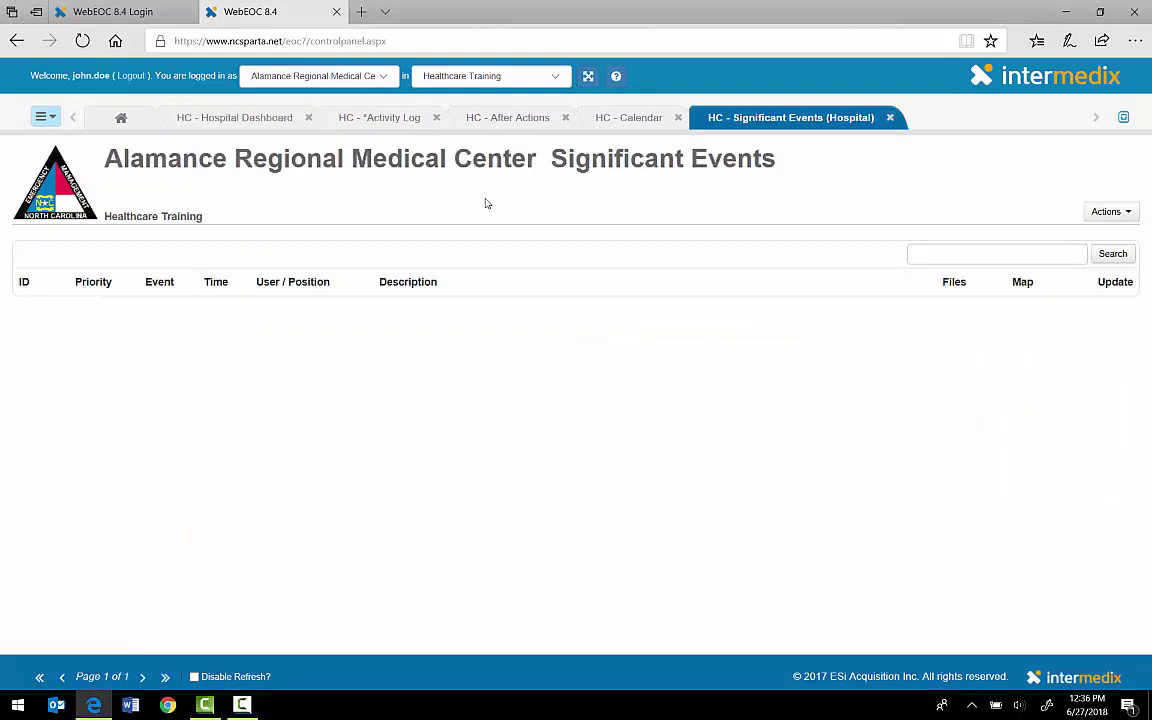
- Close the HC - Calendar board and switch to HC - After Actions from the list of open boards
{"action": "left_click", "coordinate": [679, 118]}
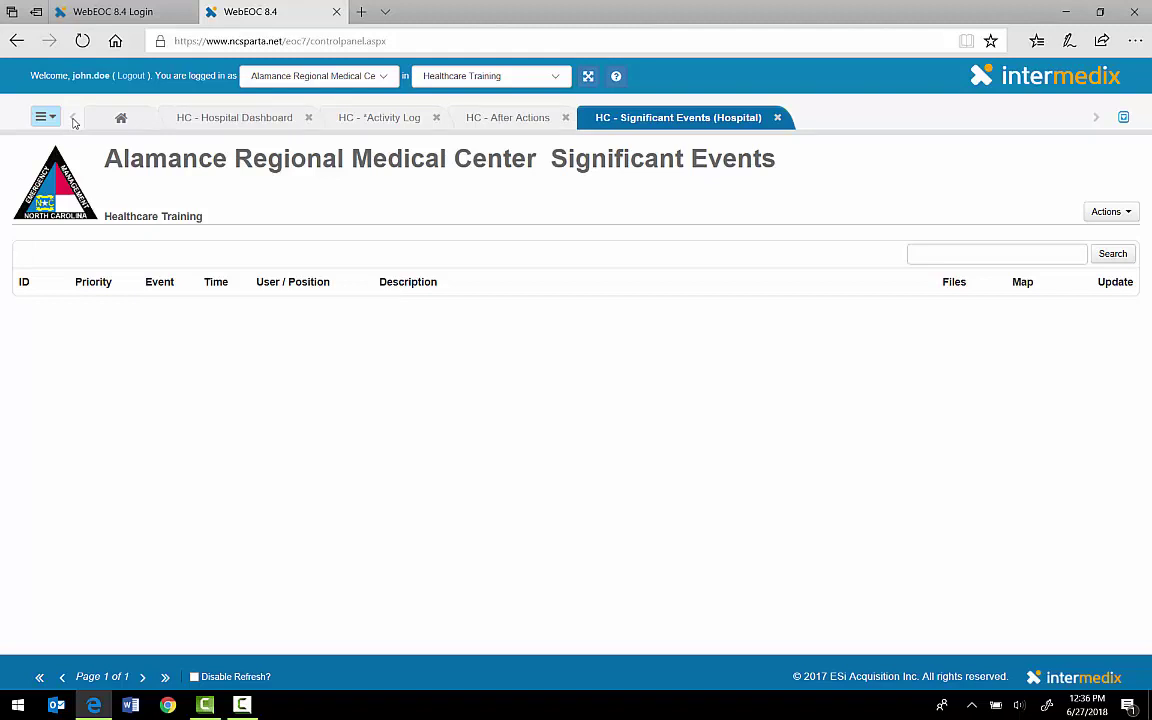
{"action": "left_click", "coordinate": [1125, 119]}
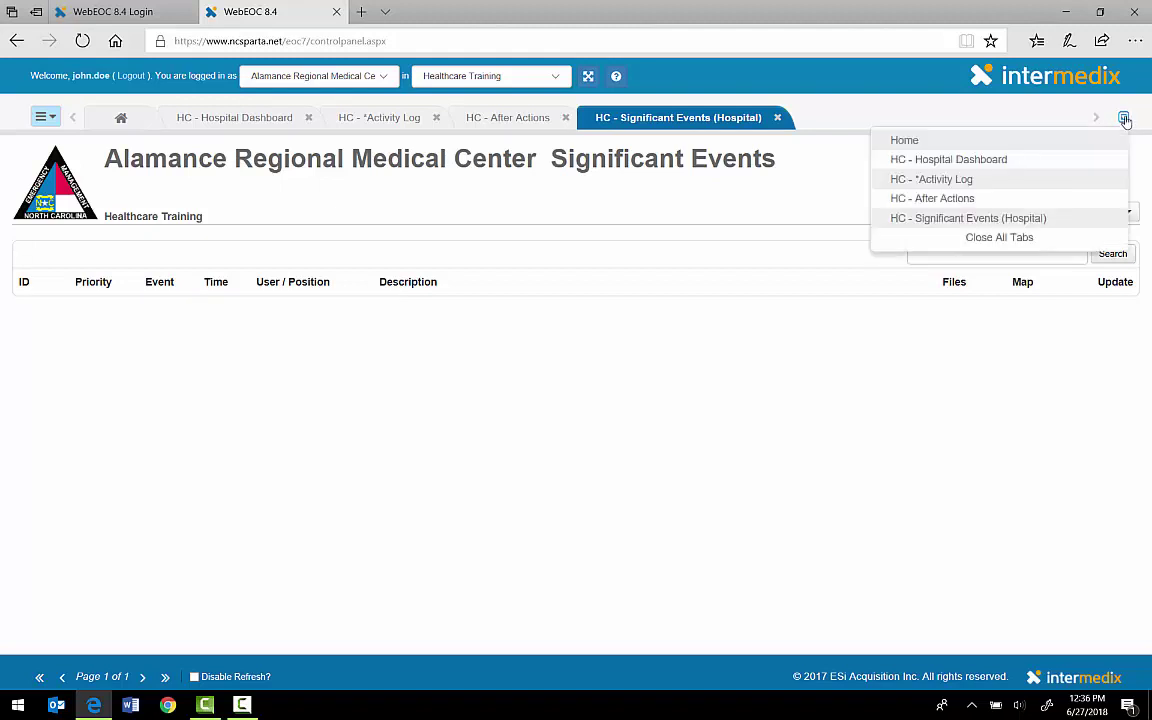
{"action": "left_click", "coordinate": [955, 203]}
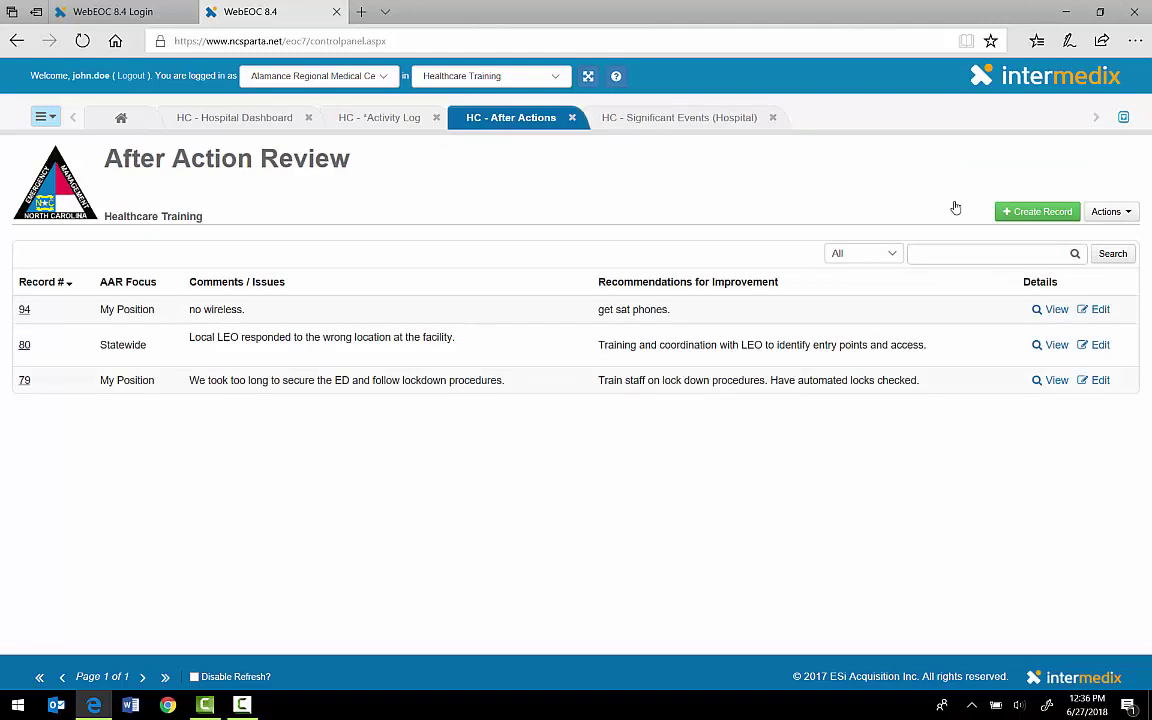
- View the HC - Hospital Dashboard board in its own browser window and close that window
{"action": "left_click", "coordinate": [43, 121]}
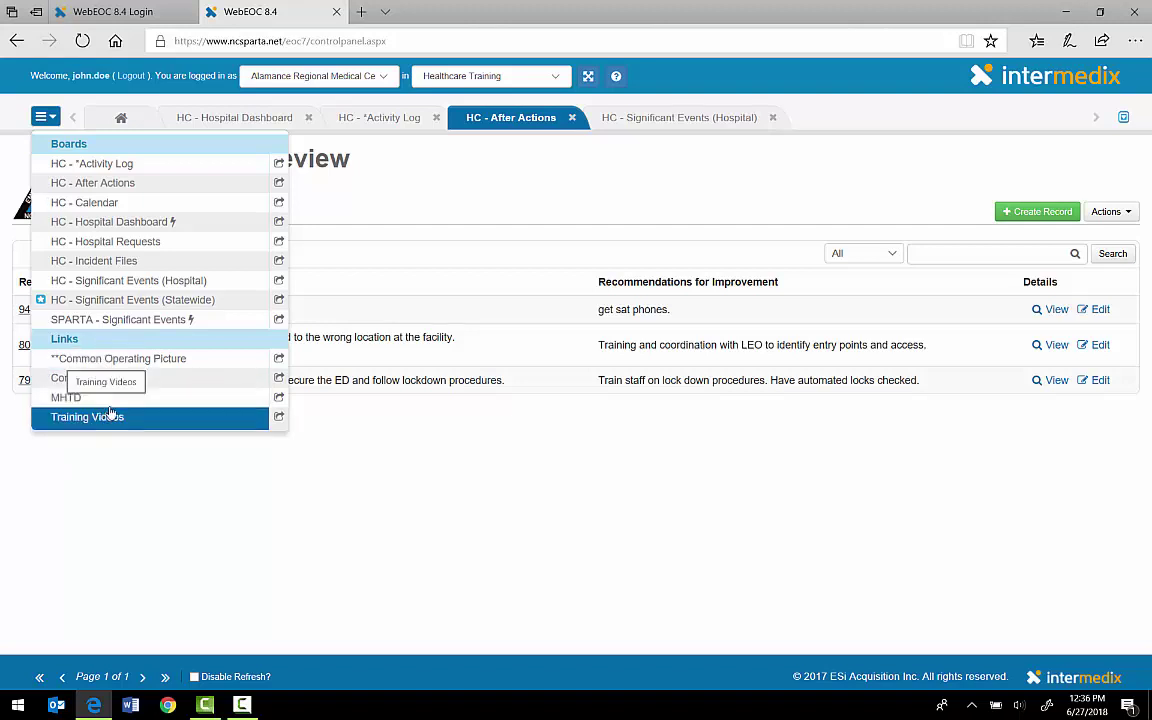
{"action": "left_click", "coordinate": [279, 224]}
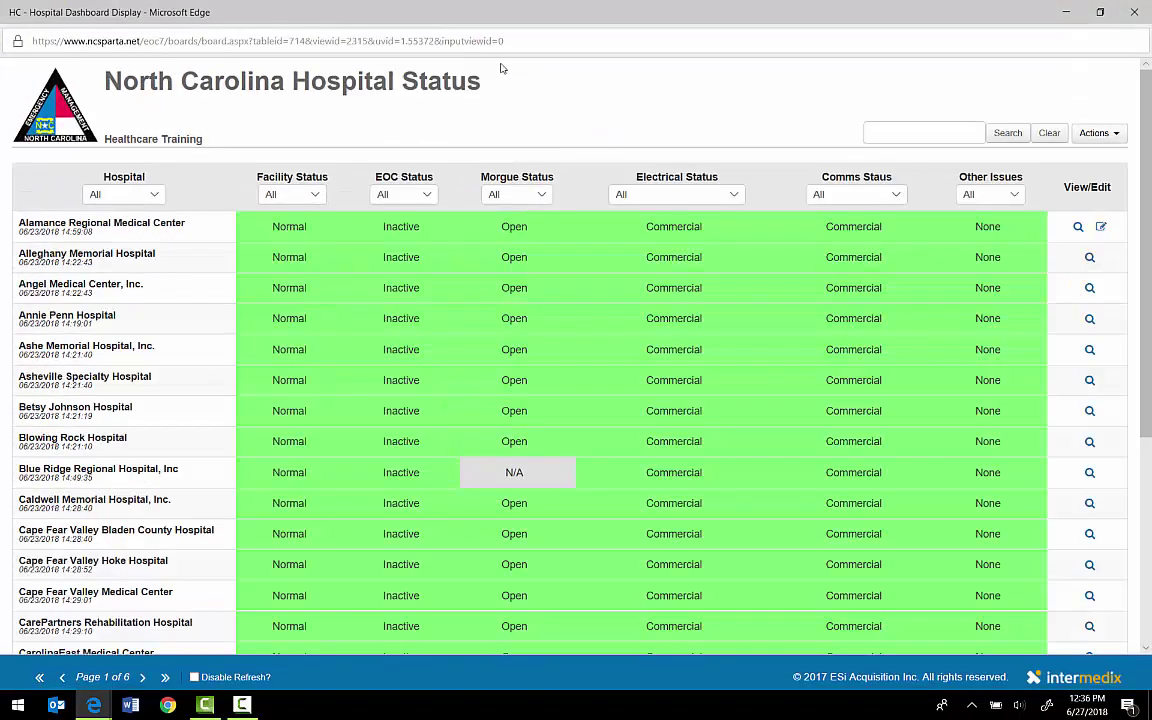
{"action": "left_click", "coordinate": [1136, 12]}
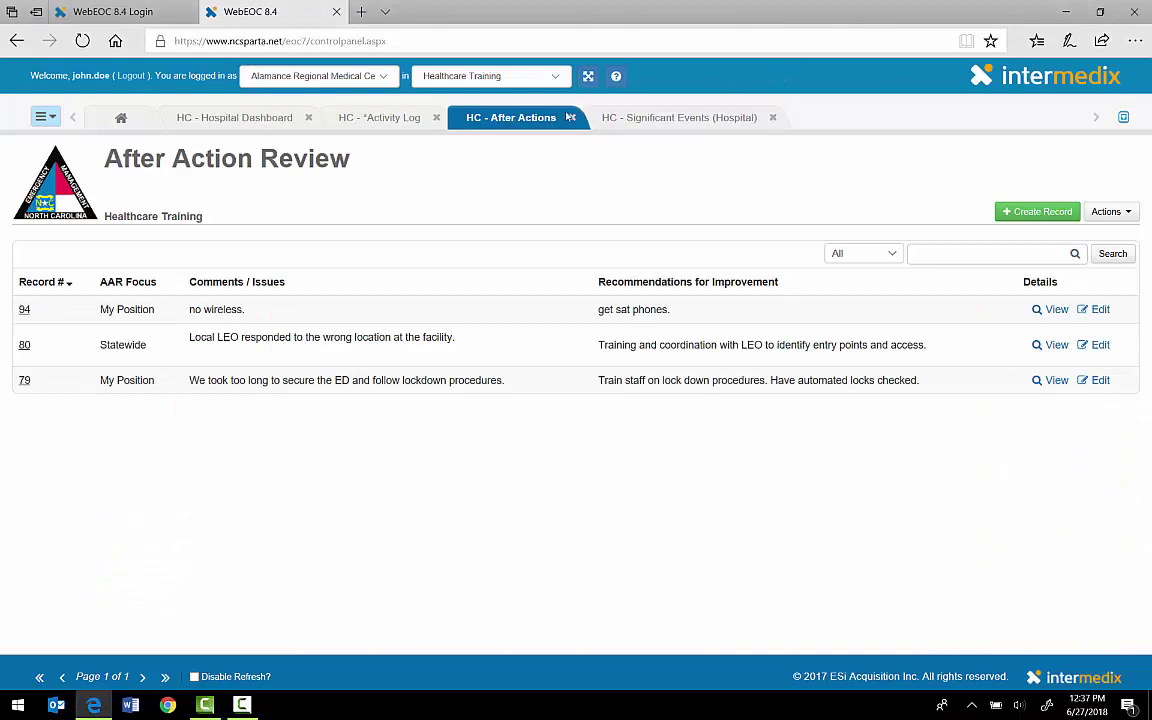
- Log out of the WebEOC session
{"action": "left_click", "coordinate": [131, 79]}
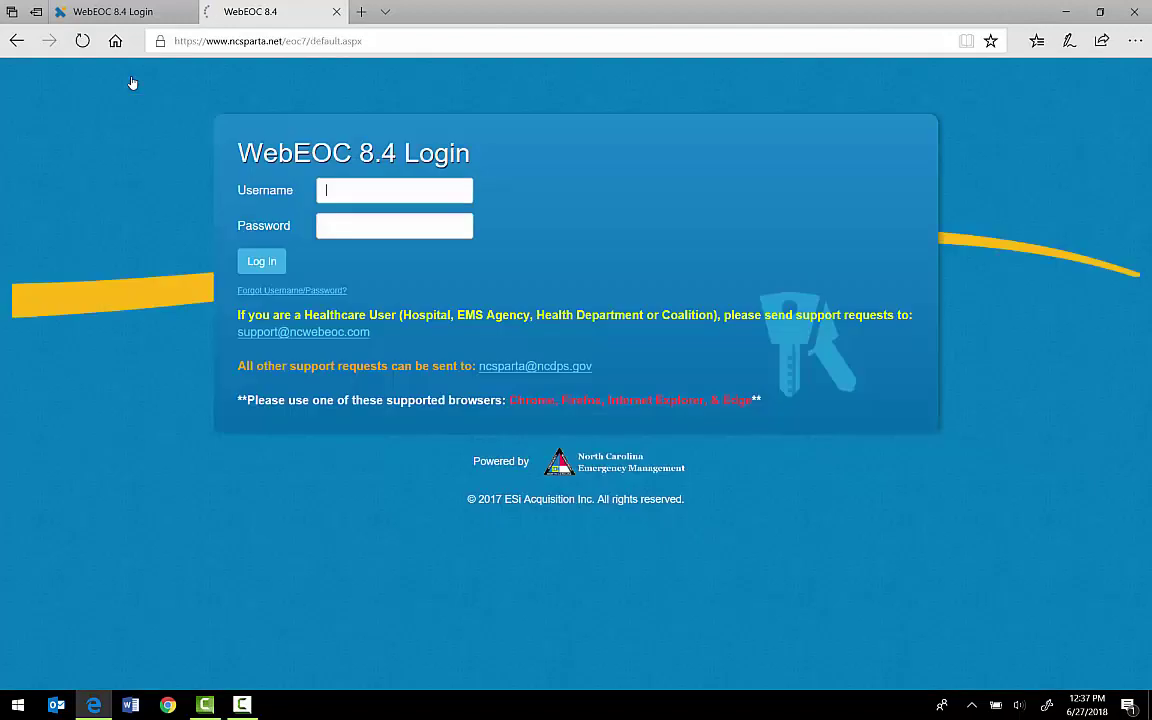